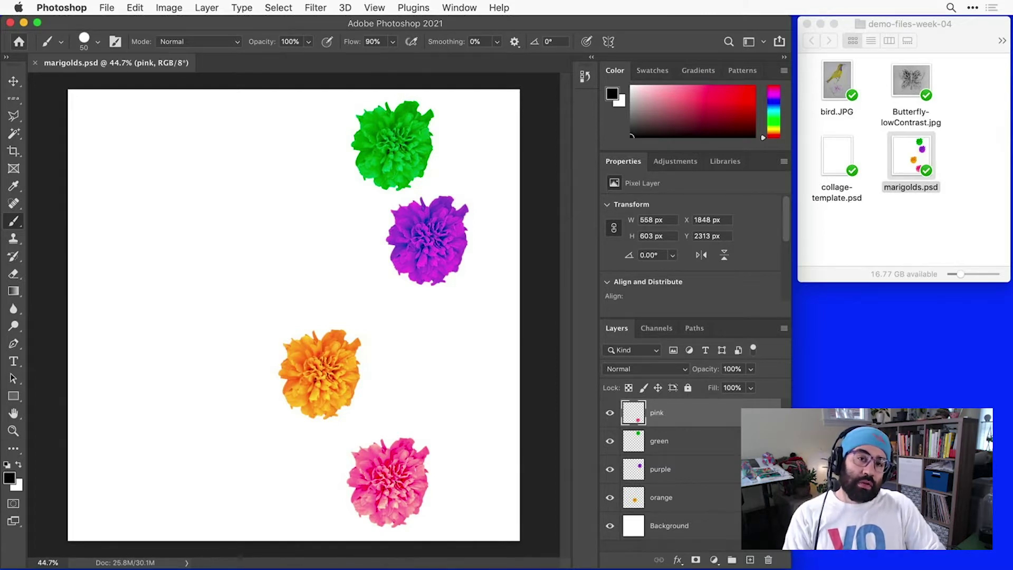
# Try the Brush tool with a black zigzag stroke beside the orange marigold, and undo the stroke.
pyautogui.press('w')
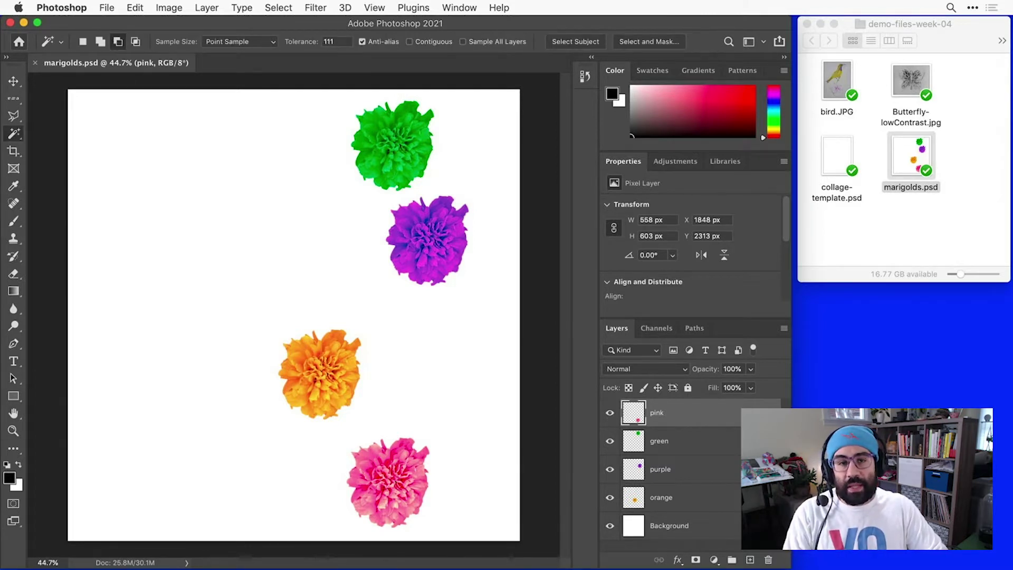
pyautogui.press('v')
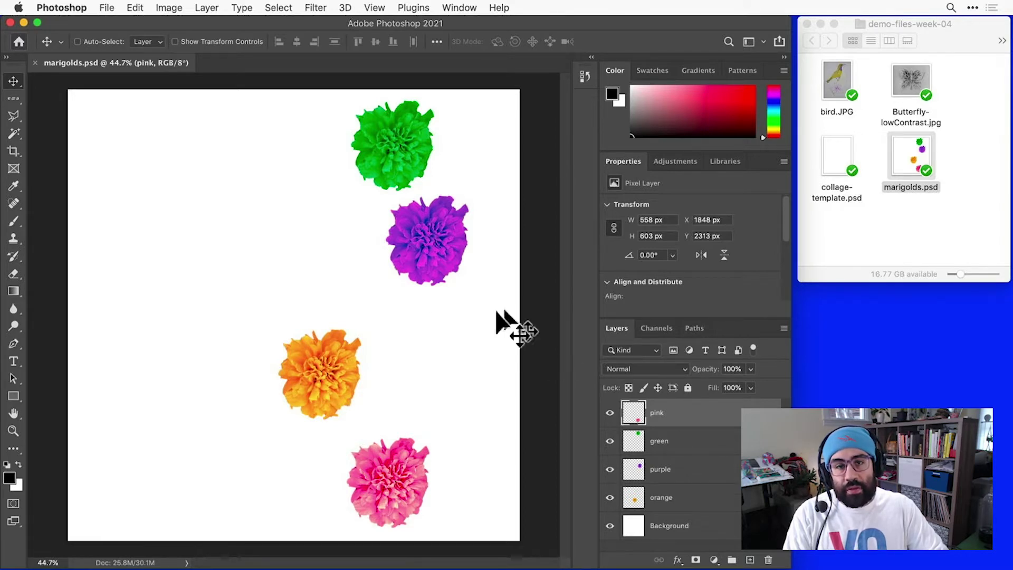
pyautogui.click(17, 224)
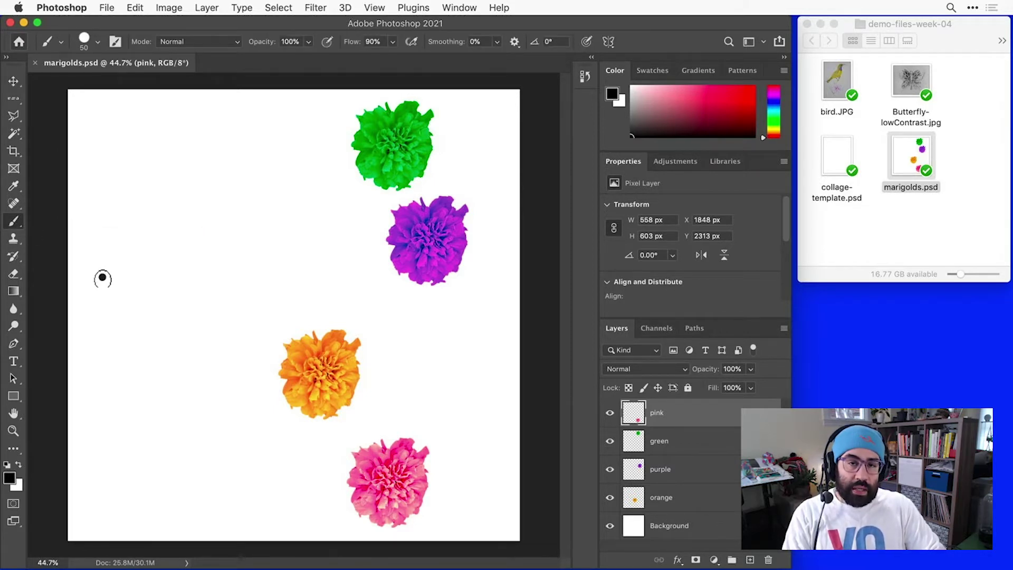
pyautogui.moveTo(103, 278)
pyautogui.mouseDown()
pyautogui.moveTo(199, 250)
pyautogui.moveTo(151, 286)
pyautogui.moveTo(166, 311)
pyautogui.moveTo(262, 366)
pyautogui.mouseUp()
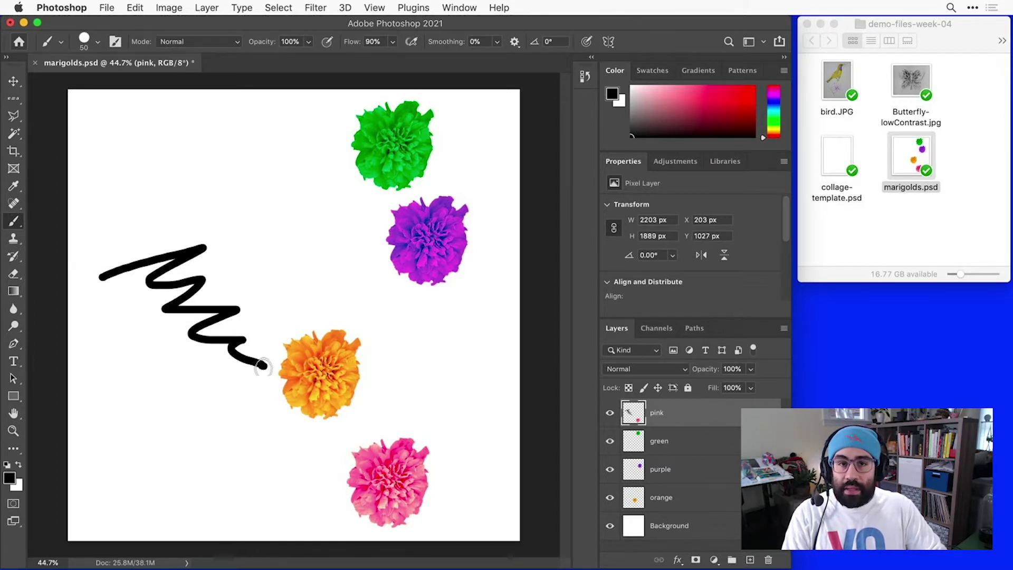
pyautogui.click(145, 7)
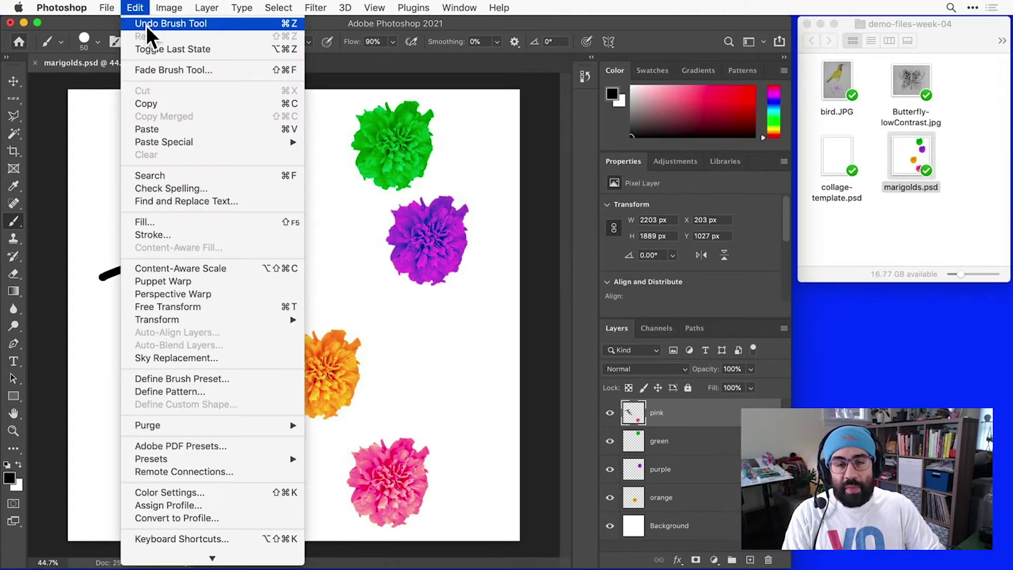
pyautogui.click(147, 27)
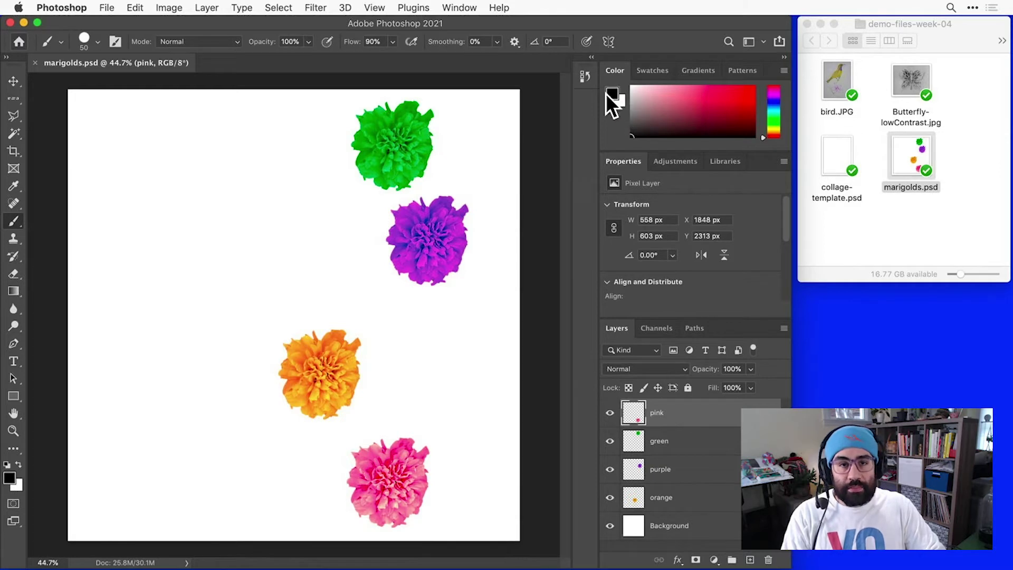
# Open the foreground color picker, choose a bright blue with hue 244, and replace it with its nearest printable color.
pyautogui.click(9, 479)
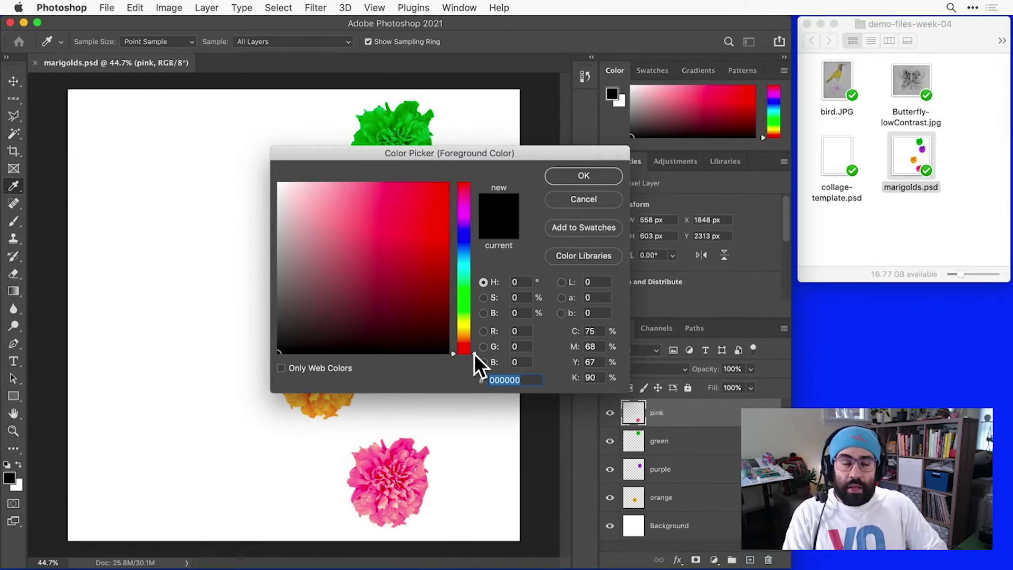
pyautogui.moveTo(474, 354); pyautogui.dragTo(481, 236)
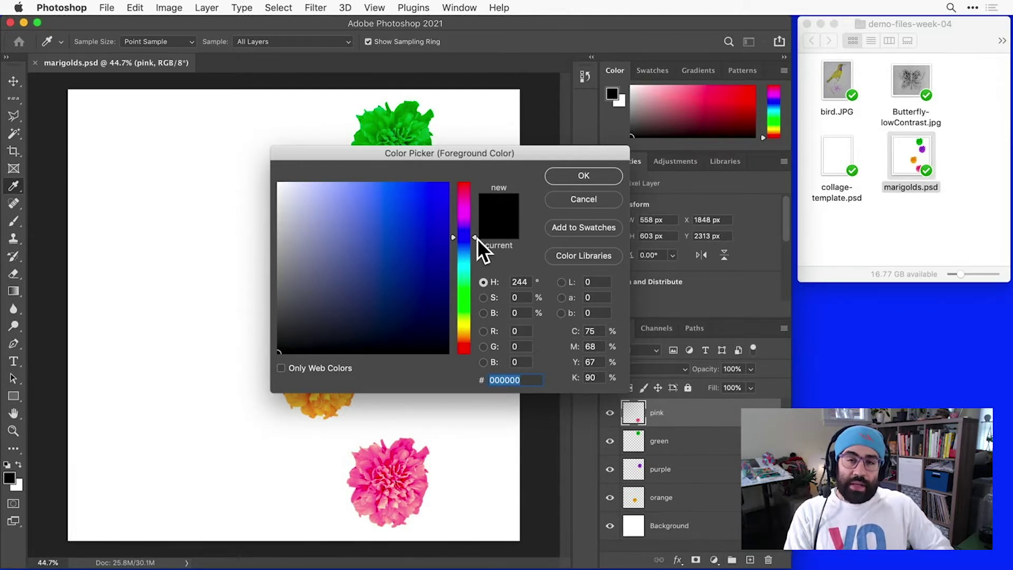
pyautogui.click(395, 247)
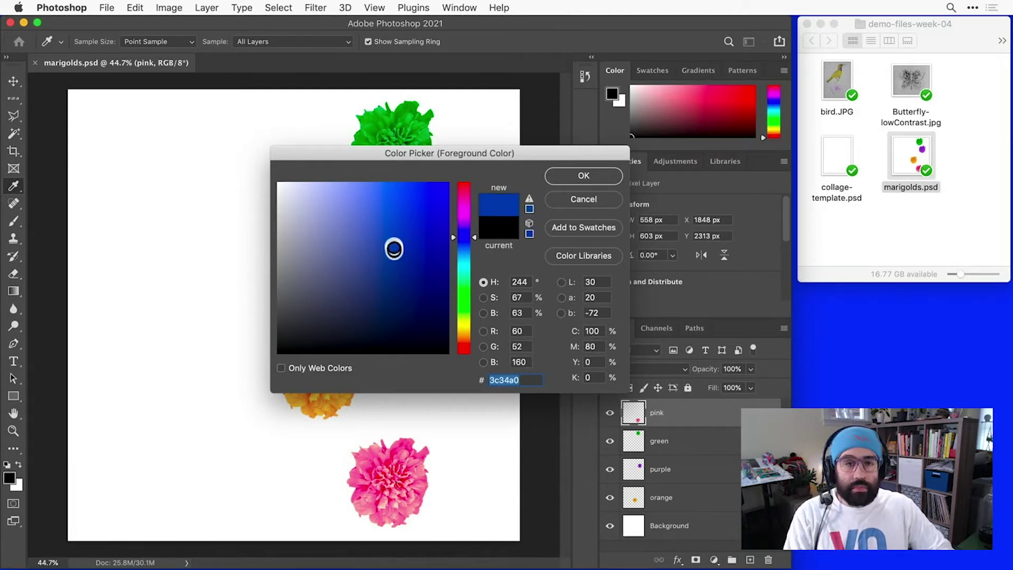
pyautogui.moveTo(393, 248)
pyautogui.mouseDown()
pyautogui.moveTo(334, 250)
pyautogui.moveTo(439, 245)
pyautogui.moveTo(310, 239)
pyautogui.moveTo(418, 236)
pyautogui.moveTo(426, 325)
pyautogui.moveTo(427, 280)
pyautogui.moveTo(397, 222)
pyautogui.moveTo(413, 325)
pyautogui.moveTo(425, 193)
pyautogui.mouseUp()
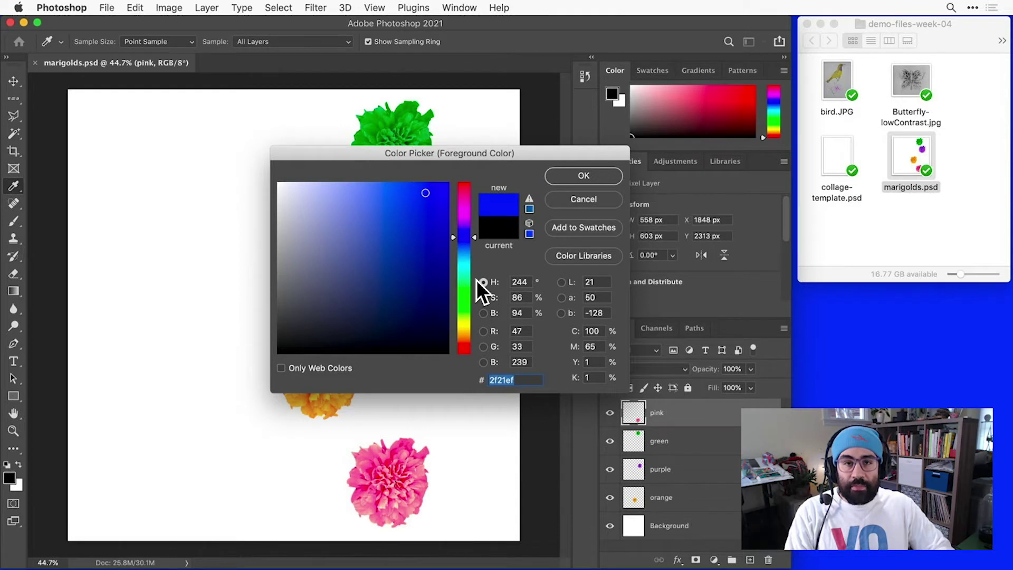
pyautogui.click(529, 209)
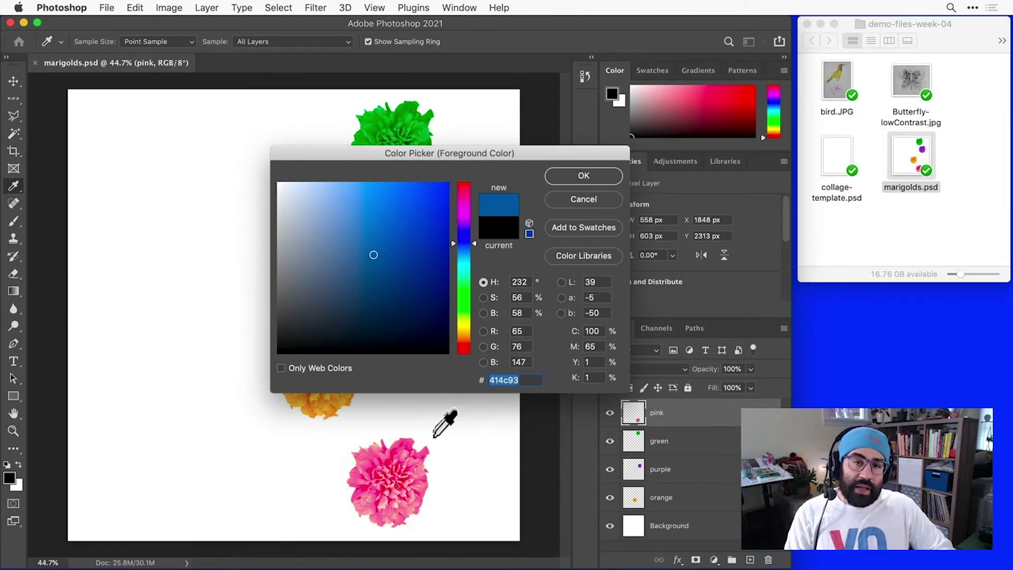
# Sample foreground colors from the pink marigold and from the orange marigold on the canvas.
pyautogui.click(373, 467)
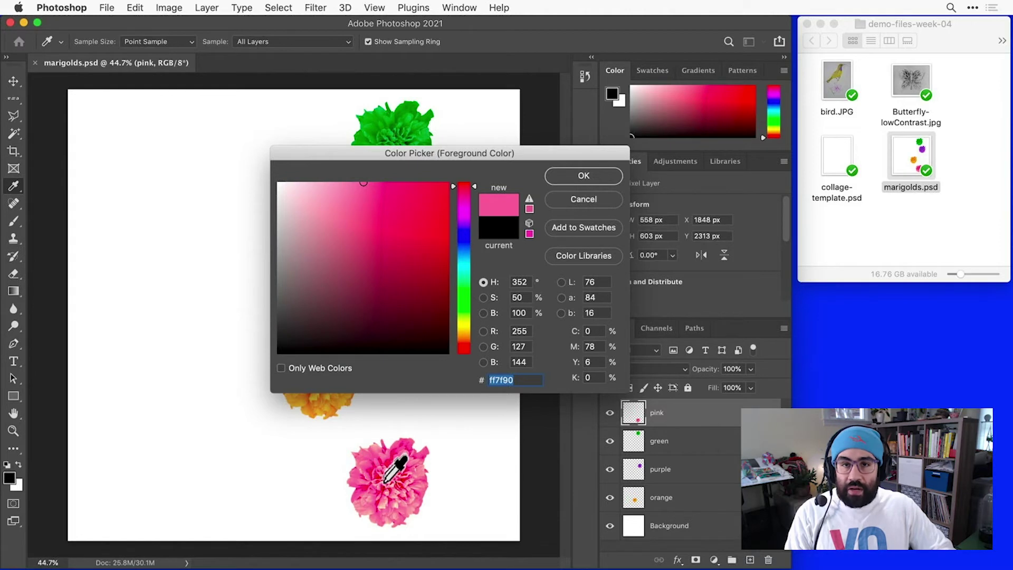
pyautogui.click(385, 479)
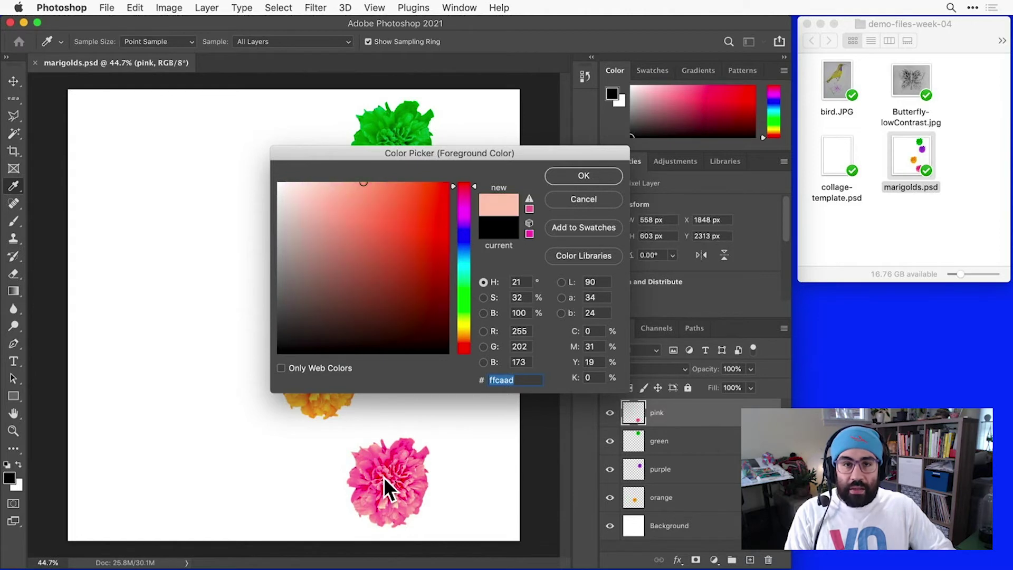
pyautogui.click(324, 404)
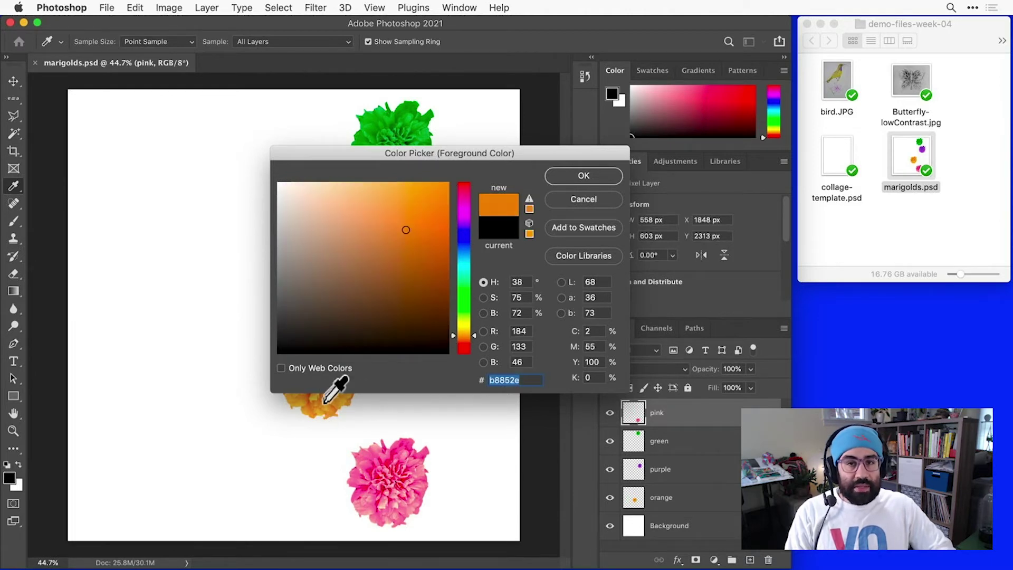
# Sample a green from the green marigold and adjust it to hue 133, saturation 84% and brightness 75%.
pyautogui.click(381, 114)
pyautogui.click(401, 124)
pyautogui.click(416, 127)
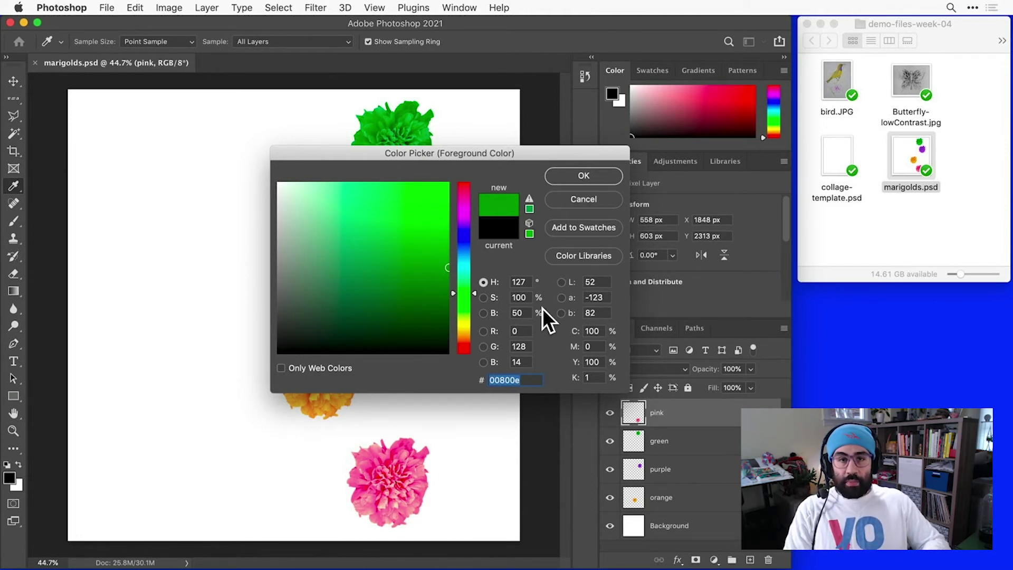
pyautogui.moveTo(443, 298); pyautogui.dragTo(421, 225)
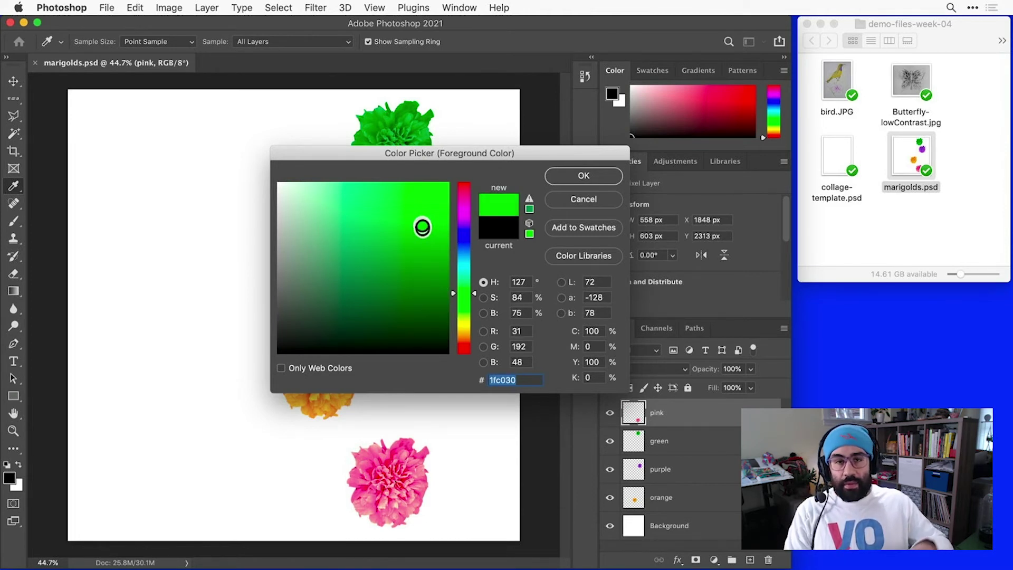
pyautogui.click(452, 291)
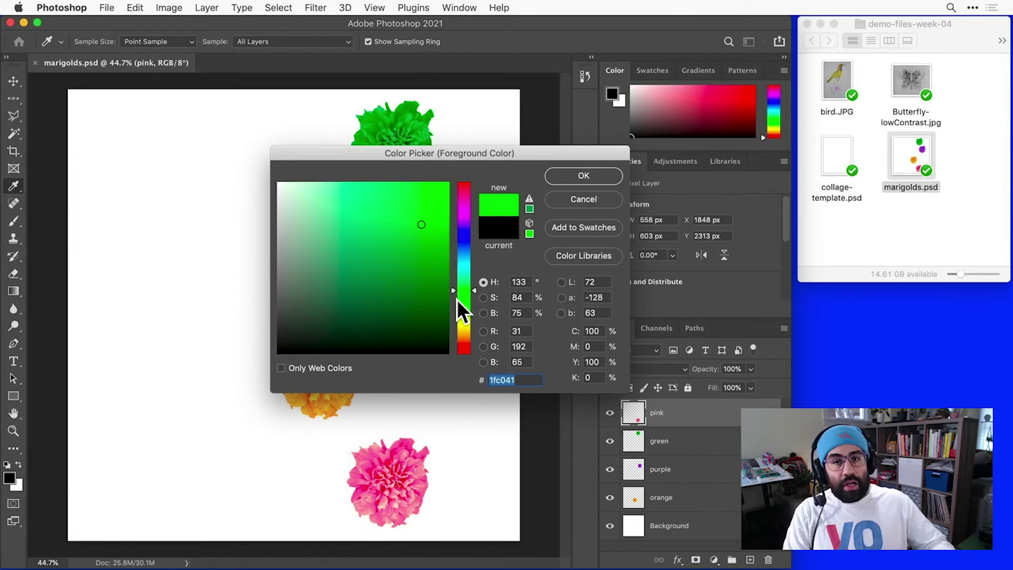
# Set the foreground color's hue to 360, saturation to 100% and brightness to 50%.
pyautogui.click(518, 282)
pyautogui.write('360')
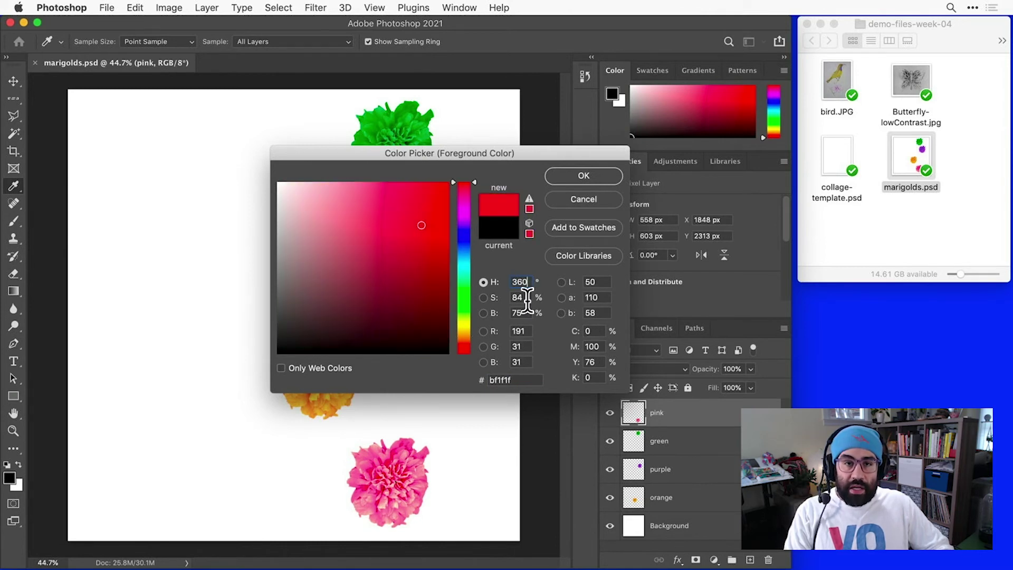
pyautogui.press('Tab')
pyautogui.write('100')
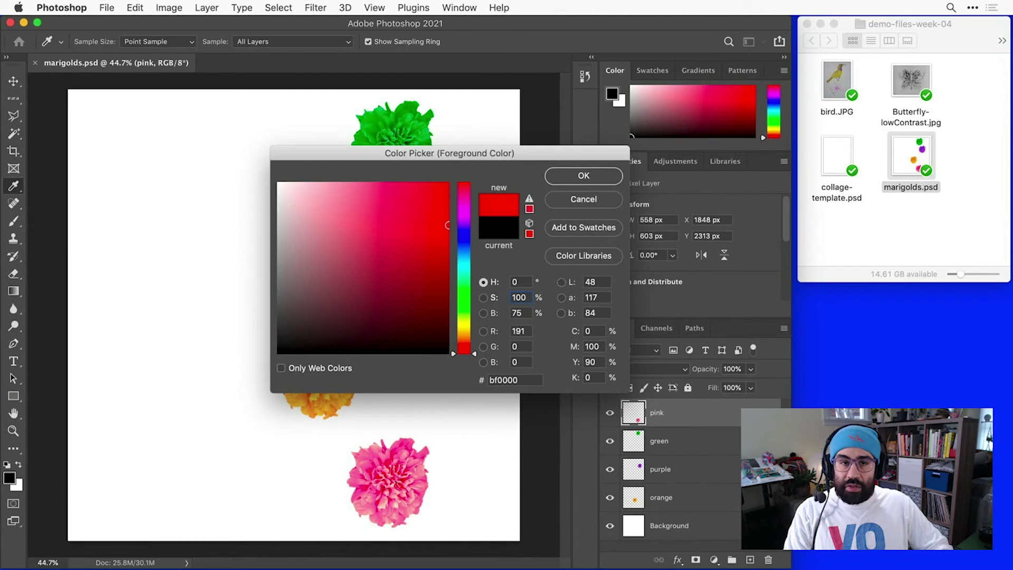
pyautogui.doubleClick(520, 313)
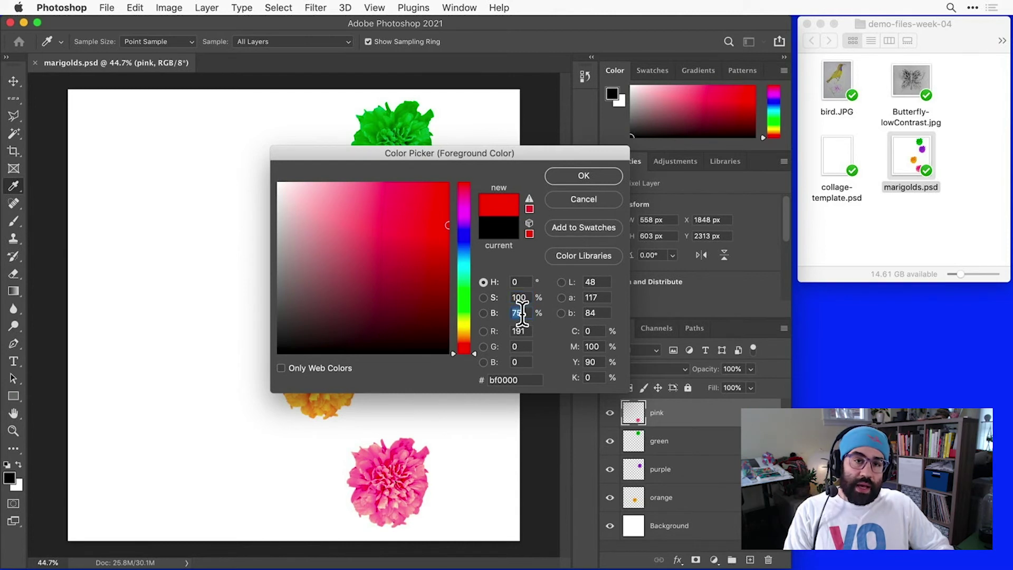
pyautogui.write('50')
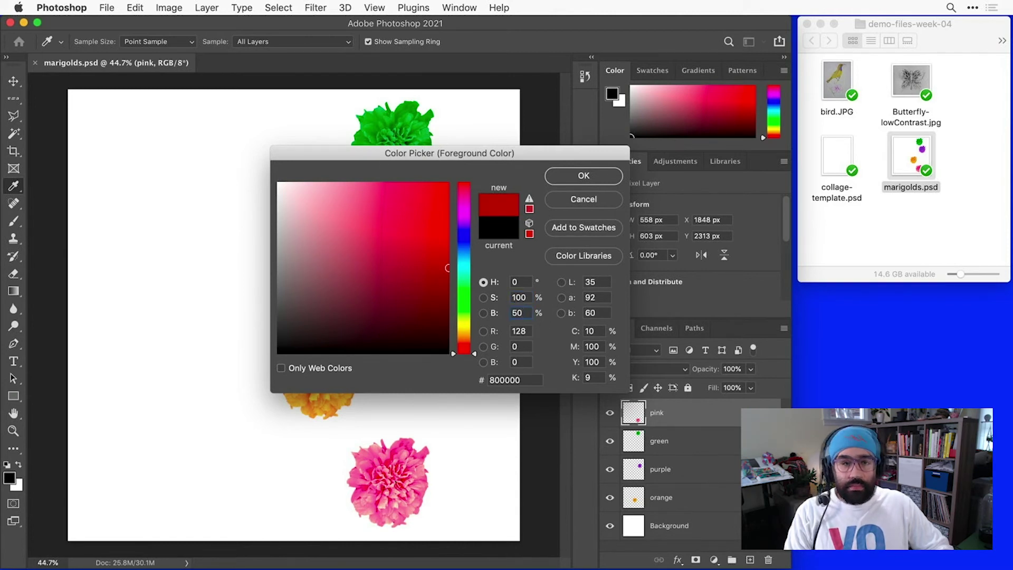
pyautogui.click(556, 340)
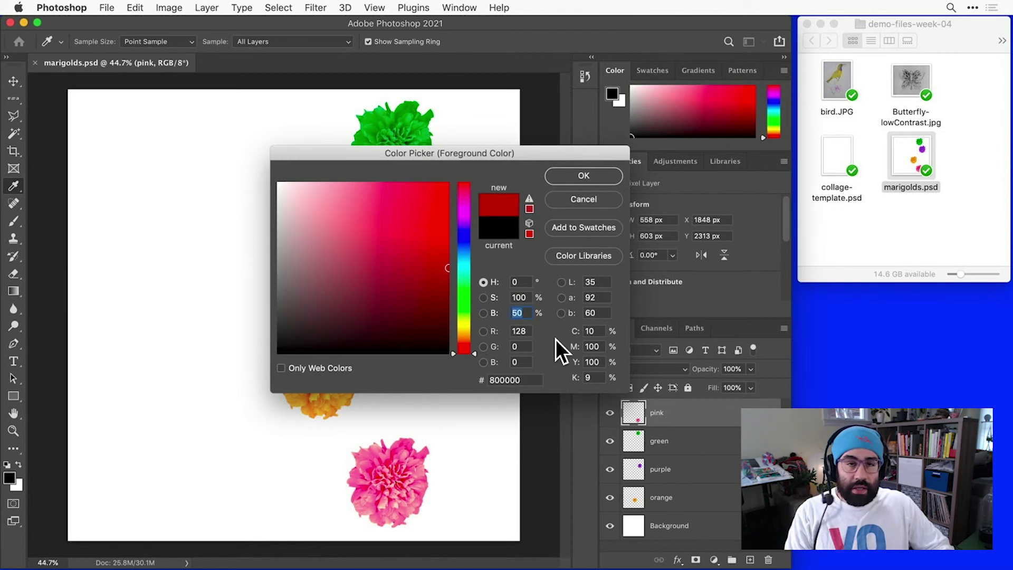
# Set the foreground color's RGB red to 255 and green to 102, and accept its nearest printable replacement.
pyautogui.doubleClick(526, 331)
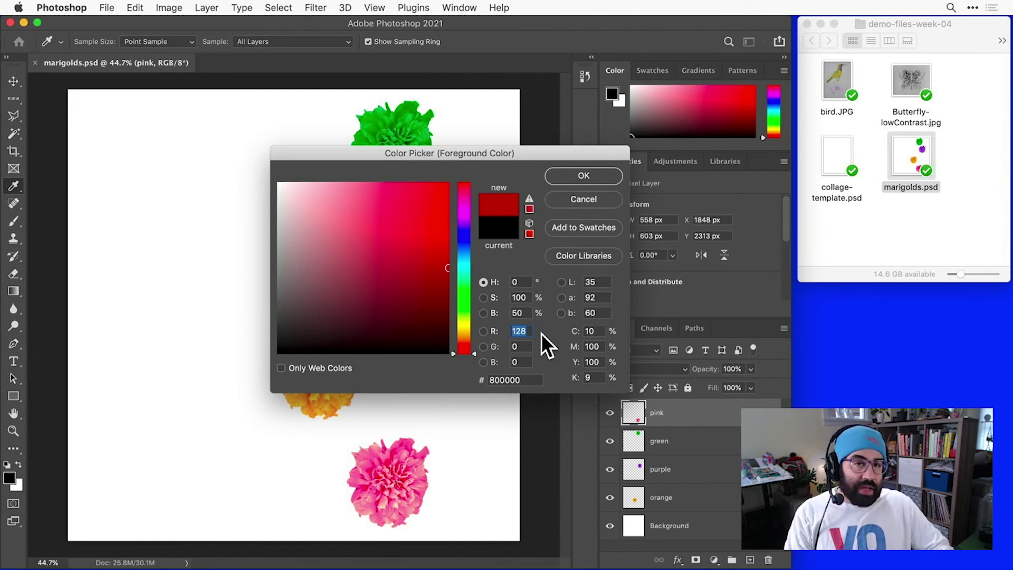
pyautogui.write('255')
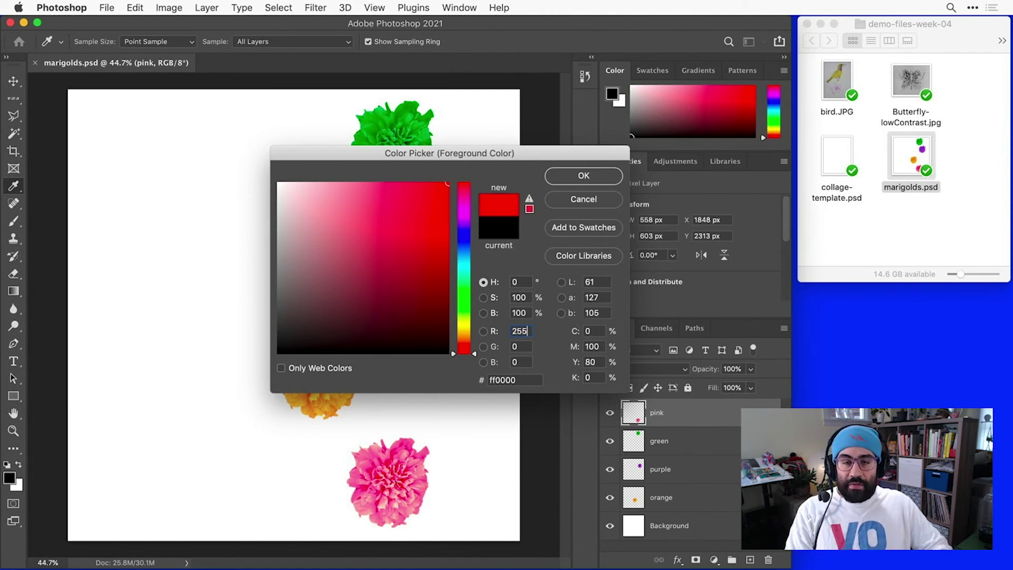
pyautogui.press('Tab')
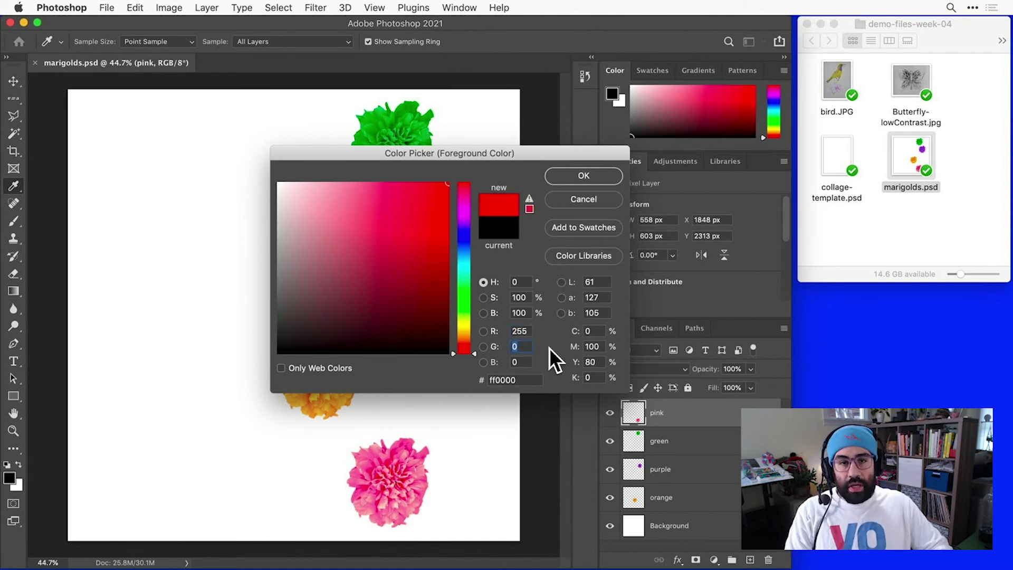
pyautogui.write('102')
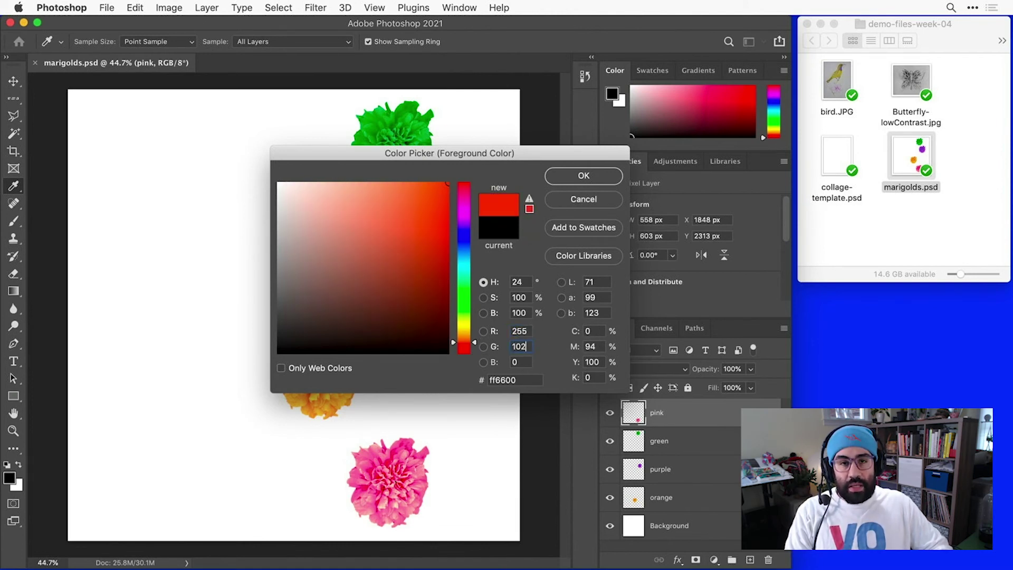
pyautogui.click(557, 346)
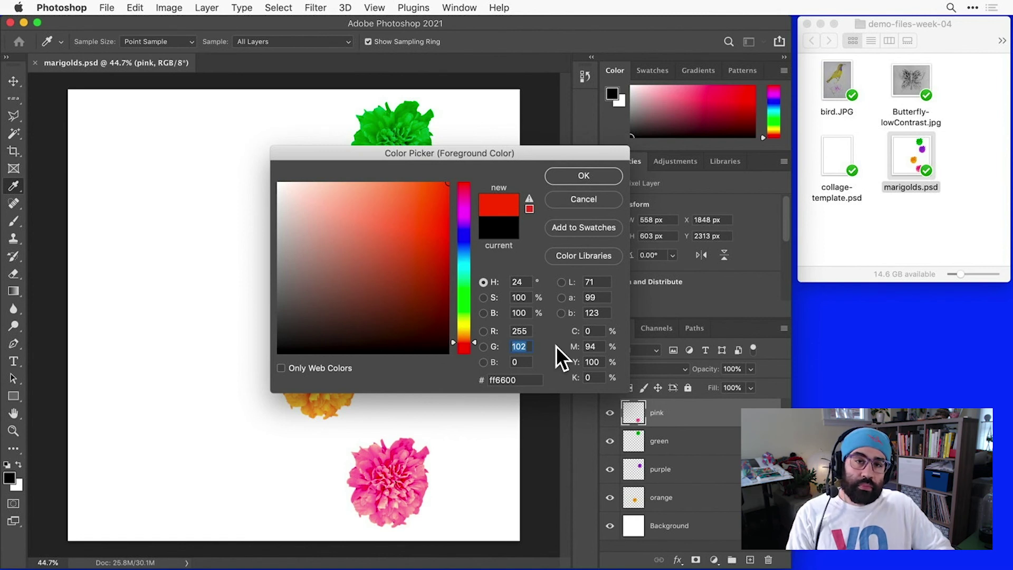
pyautogui.click(531, 210)
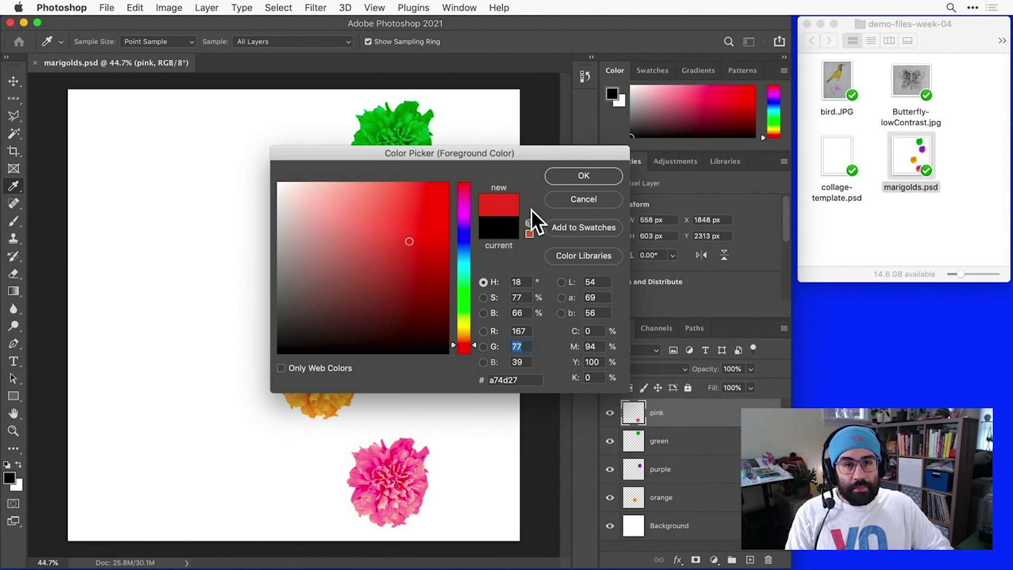
pyautogui.click(596, 175)
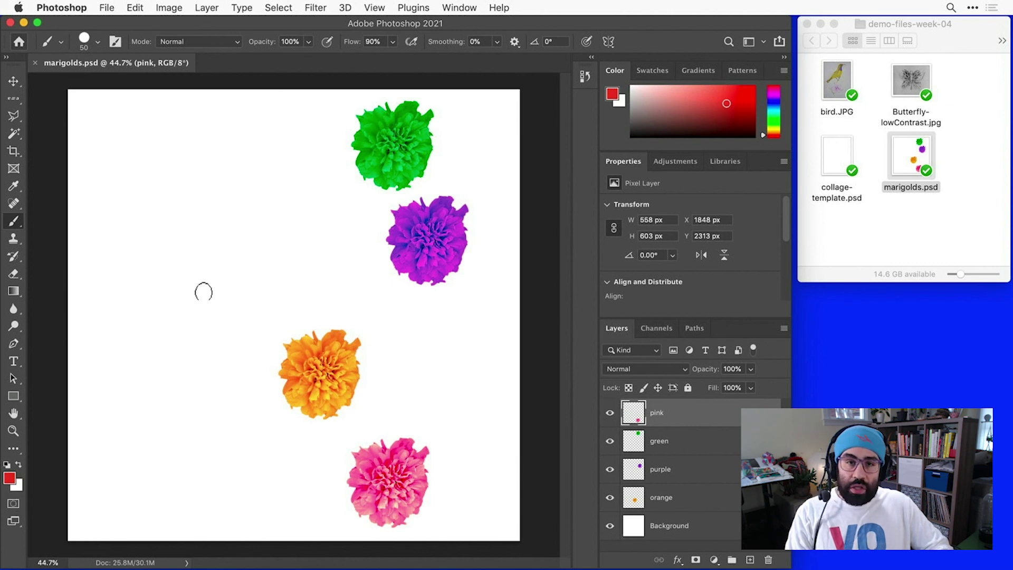
# Paint a handwritten h-like stroke on the pink layer's empty area, with a two-dot smiley face below it.
pyautogui.moveTo(186, 186)
pyautogui.mouseDown()
pyautogui.moveTo(147, 278)
pyautogui.moveTo(211, 231)
pyautogui.moveTo(202, 267)
pyautogui.moveTo(235, 275)
pyautogui.moveTo(253, 236)
pyautogui.mouseUp()
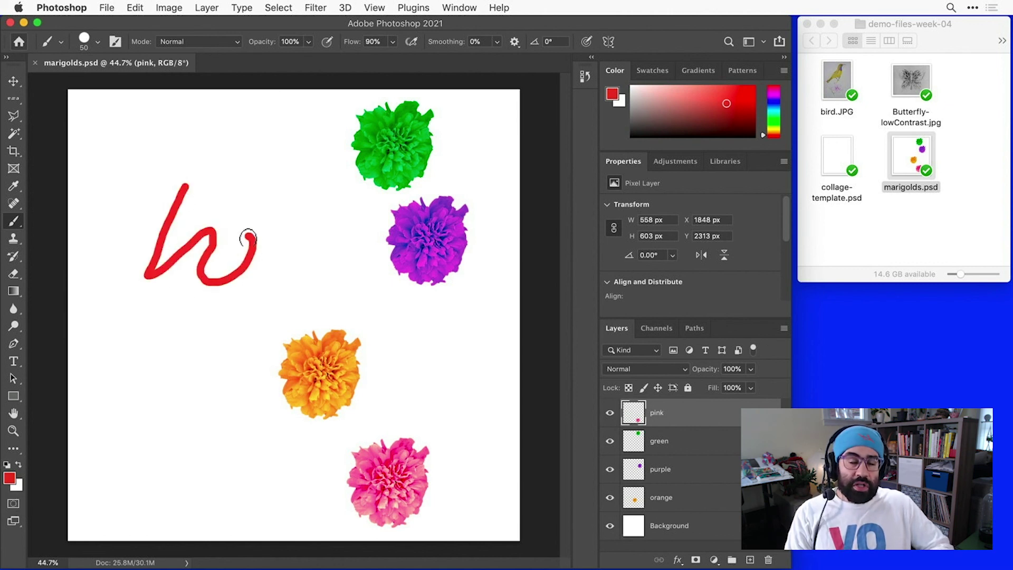
pyautogui.click(155, 323)
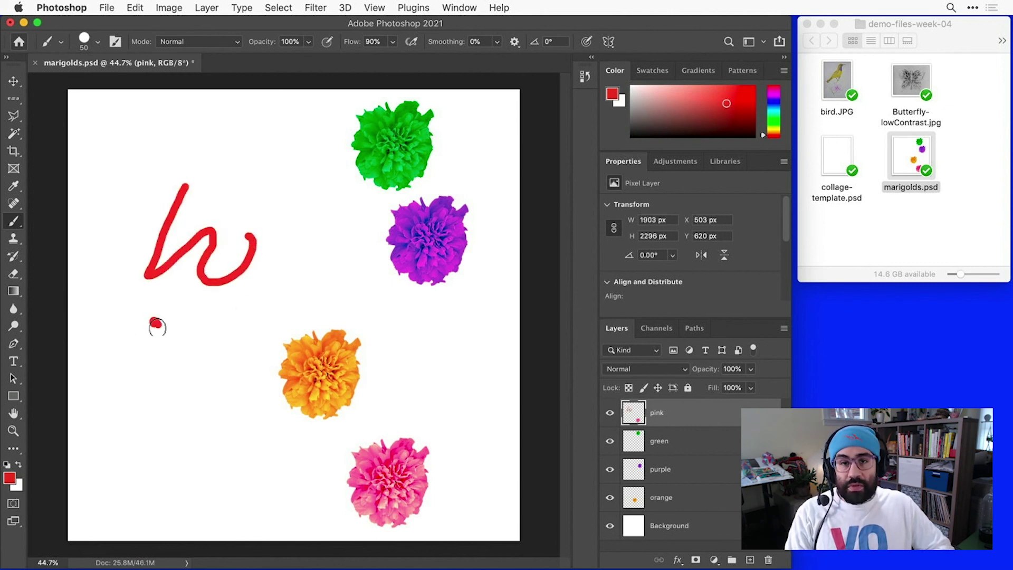
pyautogui.click(206, 323)
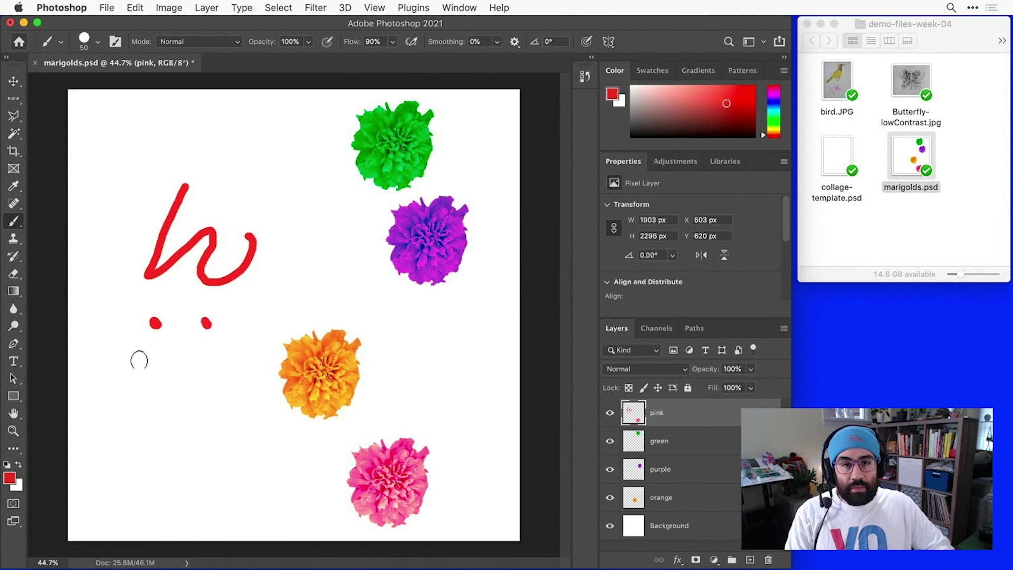
pyautogui.moveTo(140, 357)
pyautogui.mouseDown()
pyautogui.moveTo(195, 386)
pyautogui.moveTo(223, 359)
pyautogui.mouseUp()
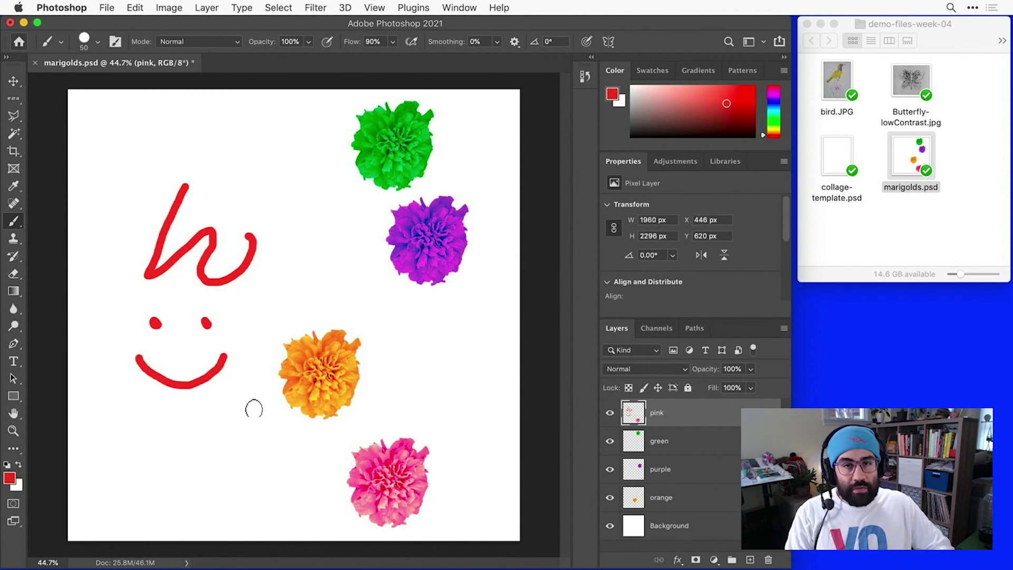